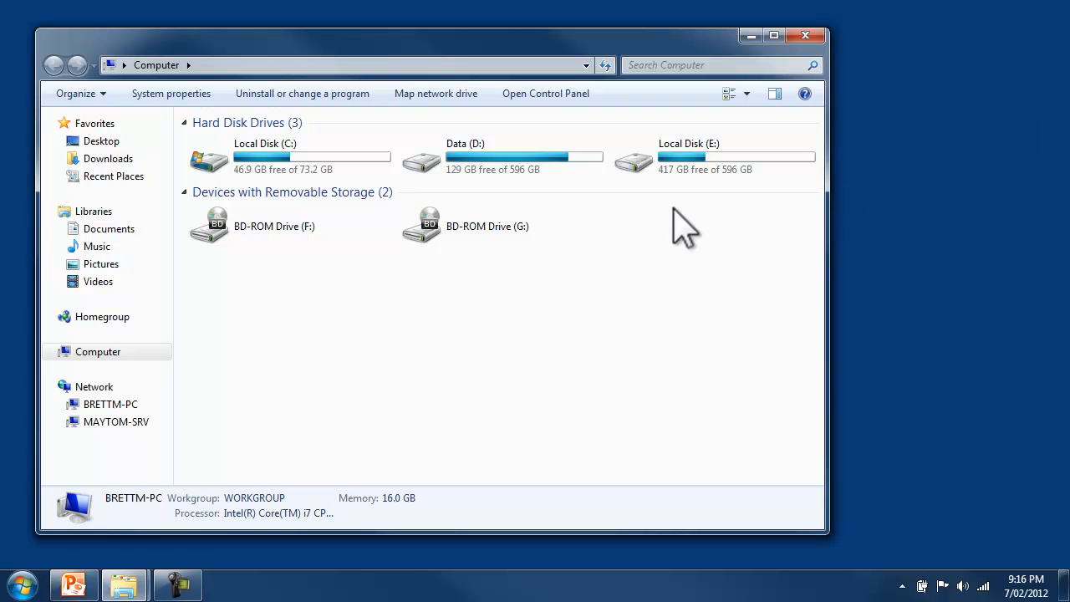
Mount the image D:\Library\Software\VS 2010\en_visual_studio_2010_premium_x86_dvd_509357.iso in BD-ROM Drive (G:) with Virtual CloneDrive.
{"action": "right_click", "coordinate": [508, 226]}
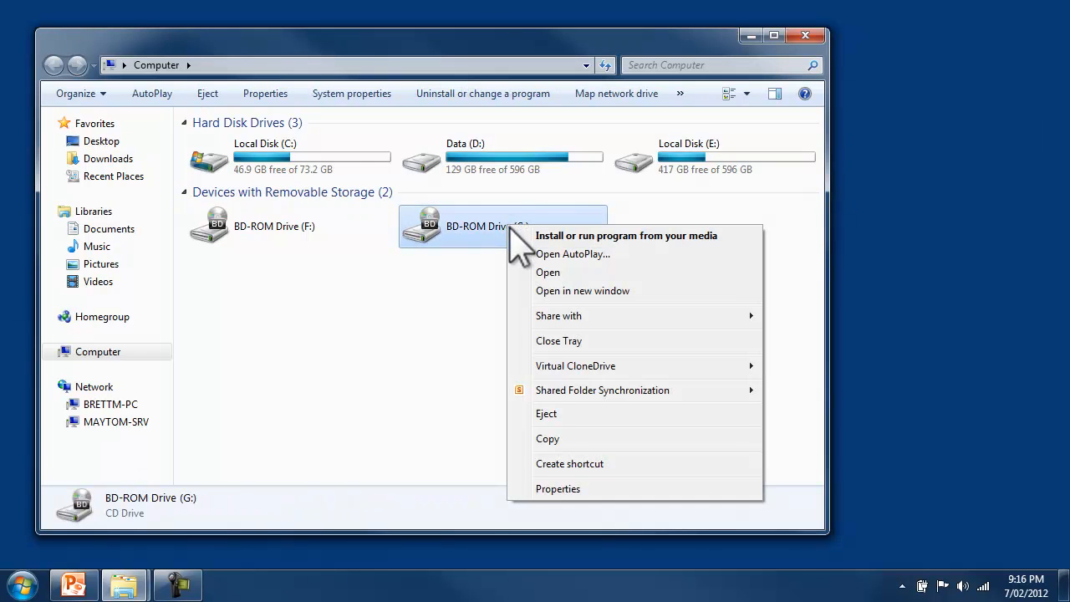
{"action": "mouse_move", "coordinate": [628, 366]}
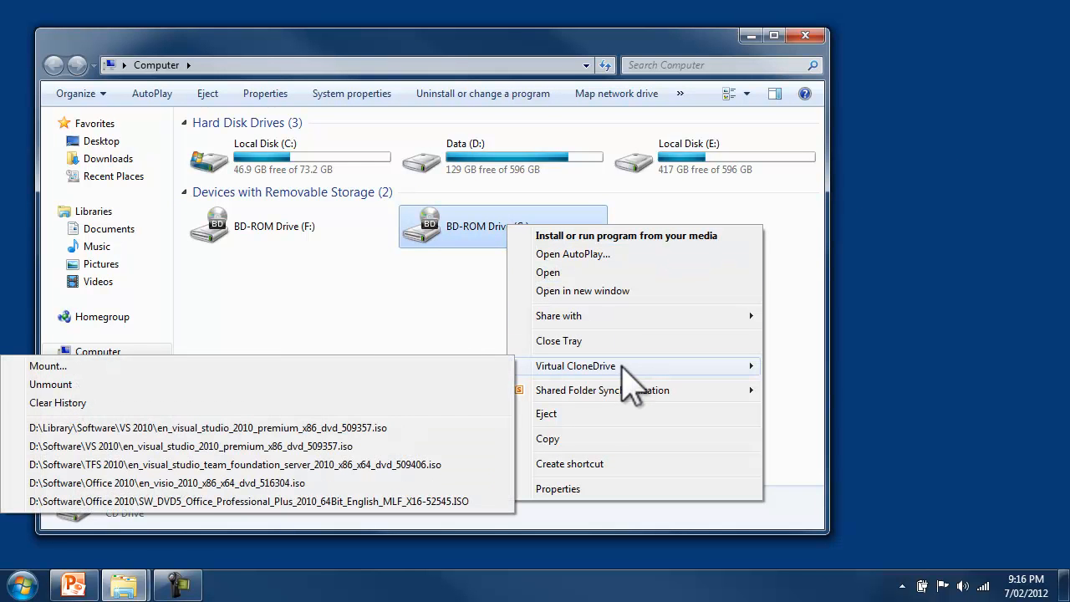
{"action": "left_click", "coordinate": [214, 428]}
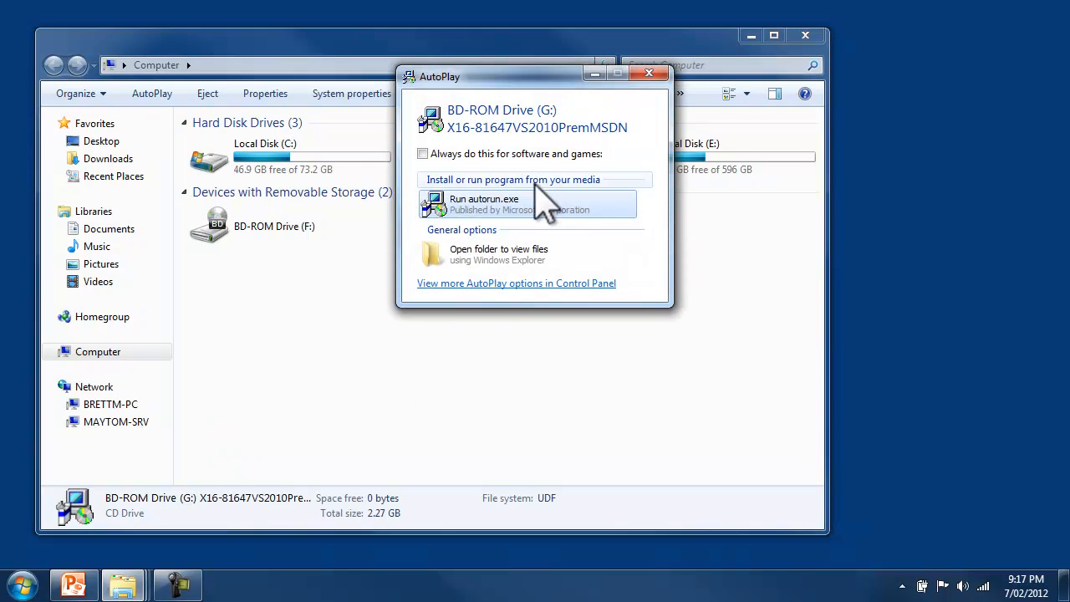
Run autorun.exe from the mounted disc, start the Microsoft Visual Studio 2010 installation and continue past the welcome page.
{"action": "left_click", "coordinate": [502, 201]}
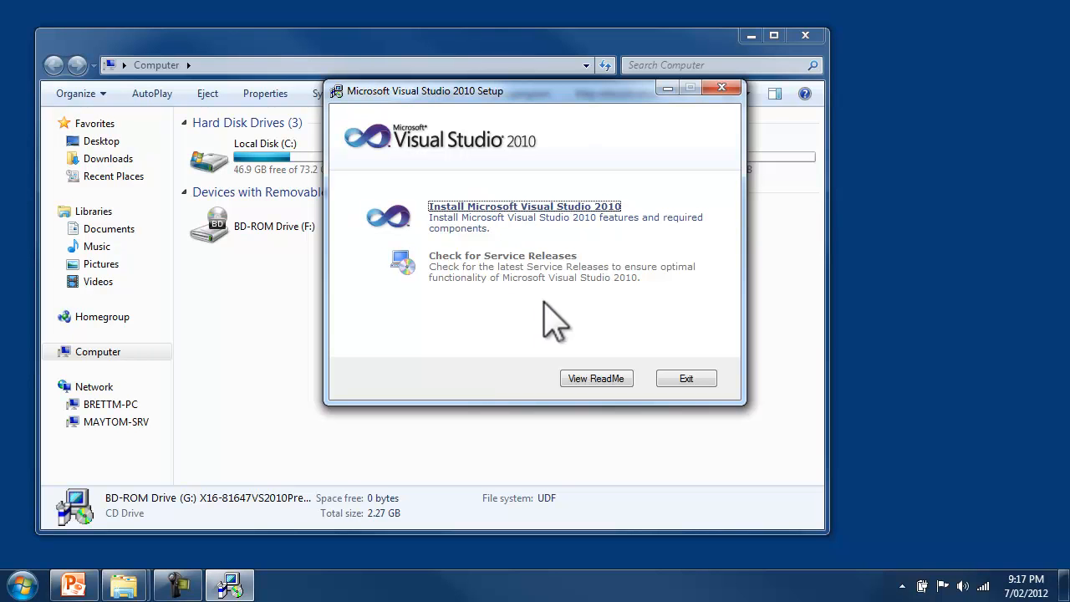
{"action": "left_click", "coordinate": [555, 206]}
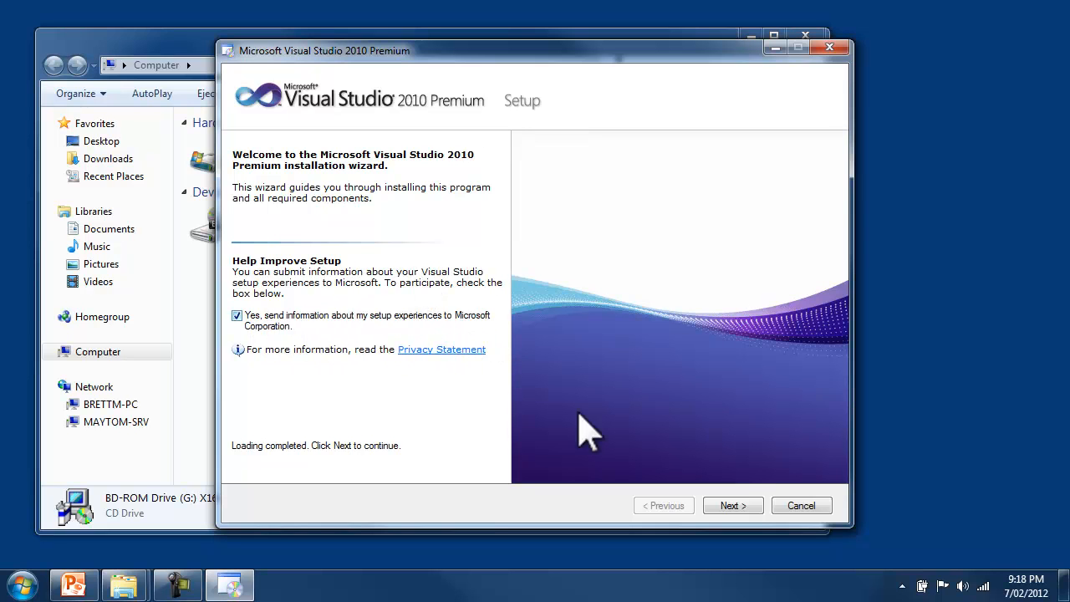
{"action": "left_click", "coordinate": [741, 505]}
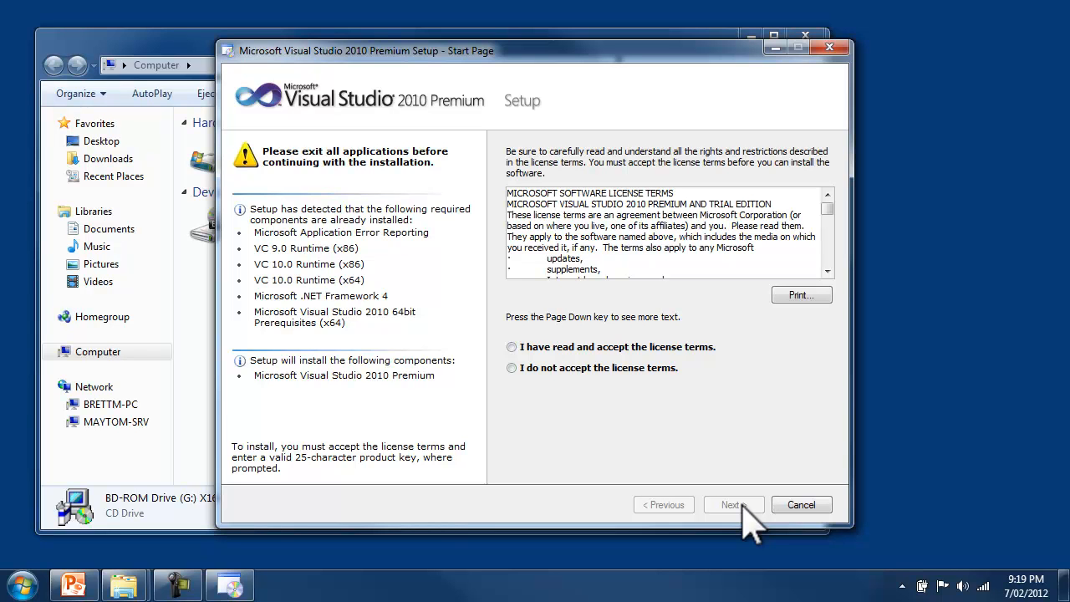
Accept the license terms and choose a Custom installation, continuing to the feature list.
{"action": "left_click", "coordinate": [523, 346]}
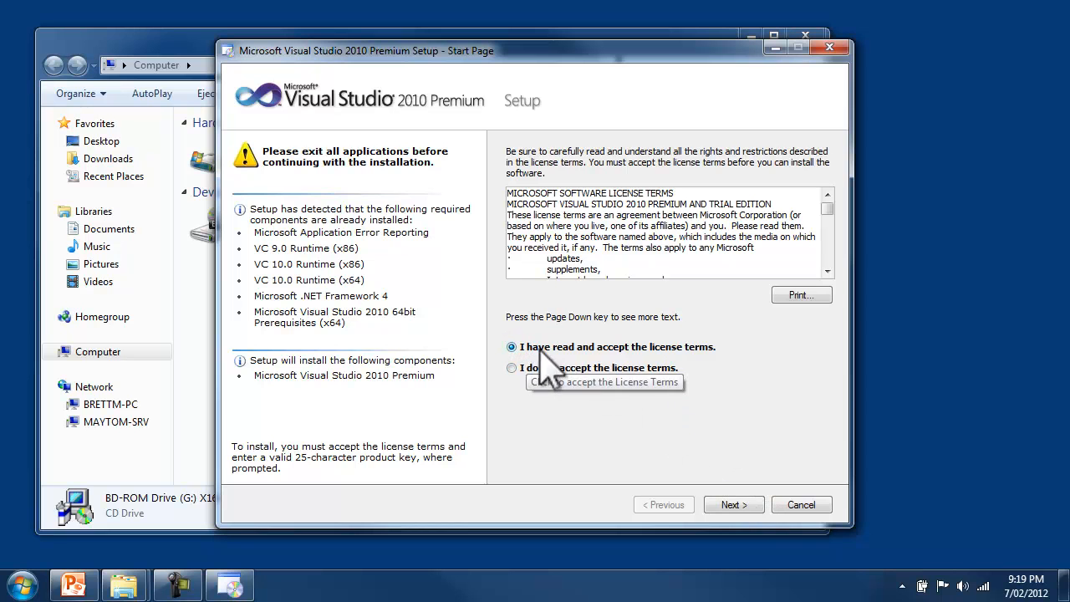
{"action": "left_click", "coordinate": [748, 505]}
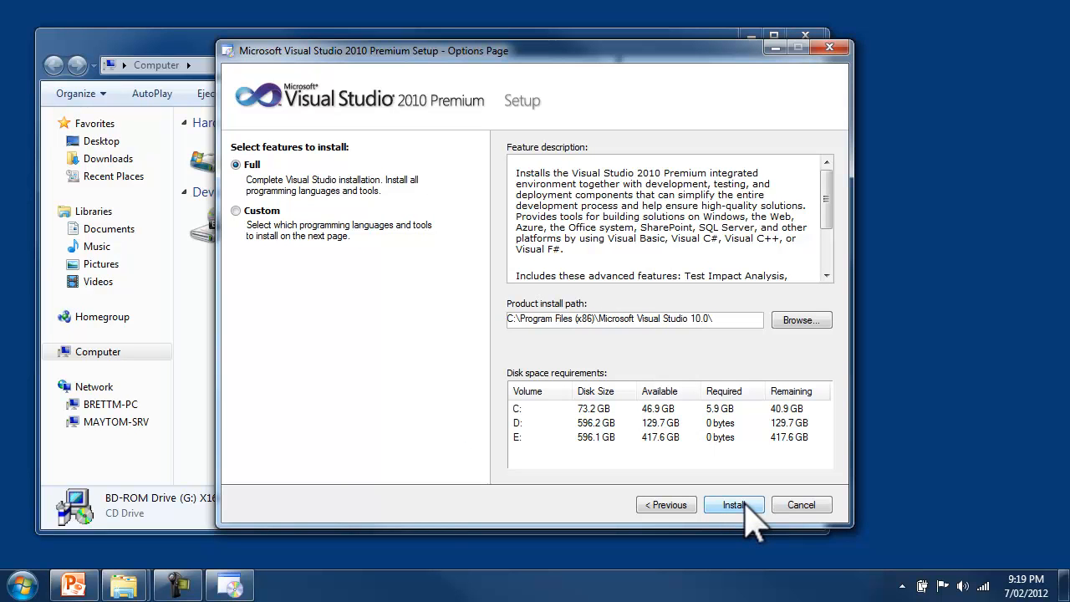
{"action": "left_click", "coordinate": [237, 211]}
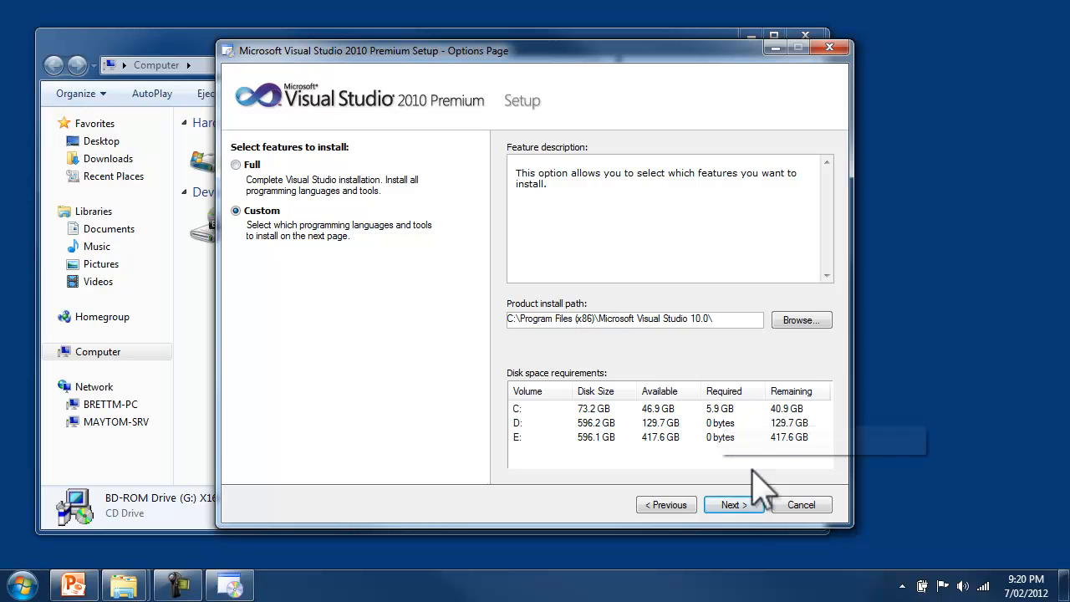
{"action": "left_click", "coordinate": [740, 505]}
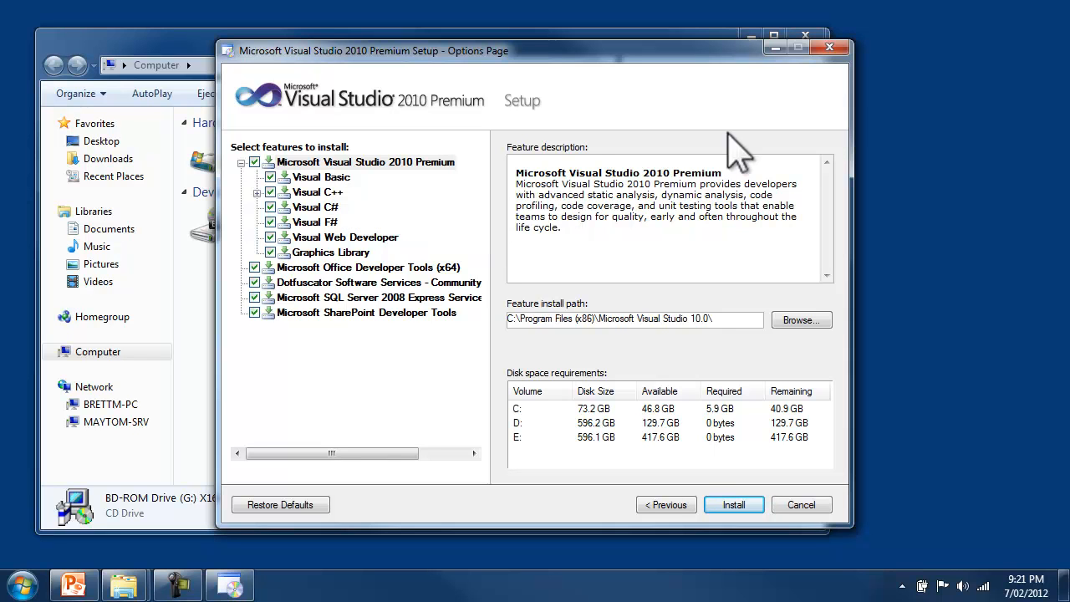
Exclude Visual C++, Visual F# and Microsoft SharePoint Developer Tools from the features and start the installation.
{"action": "left_click", "coordinate": [270, 191]}
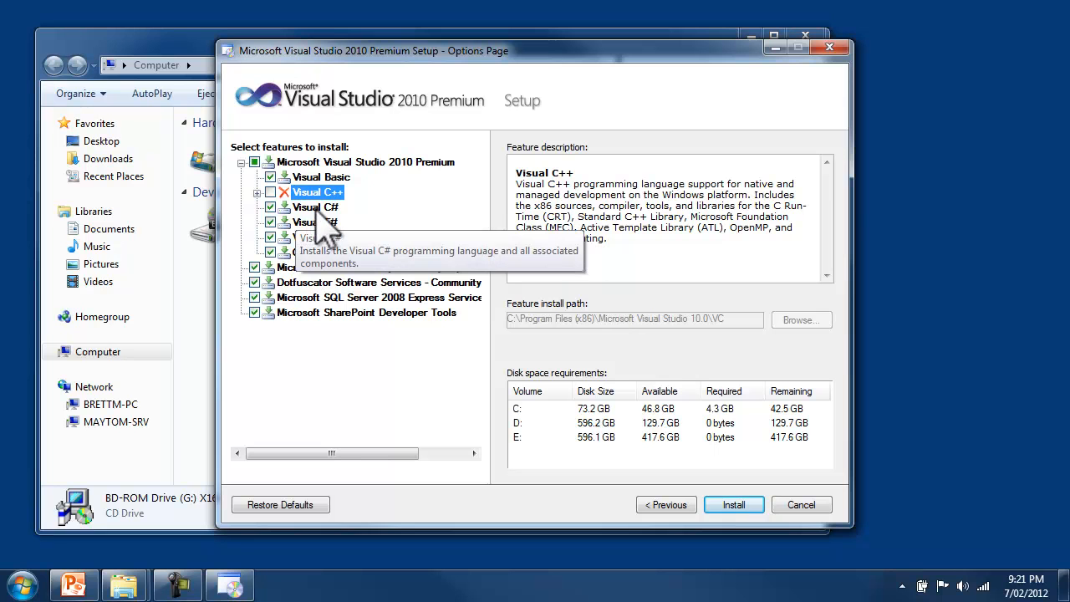
{"action": "left_click", "coordinate": [270, 223]}
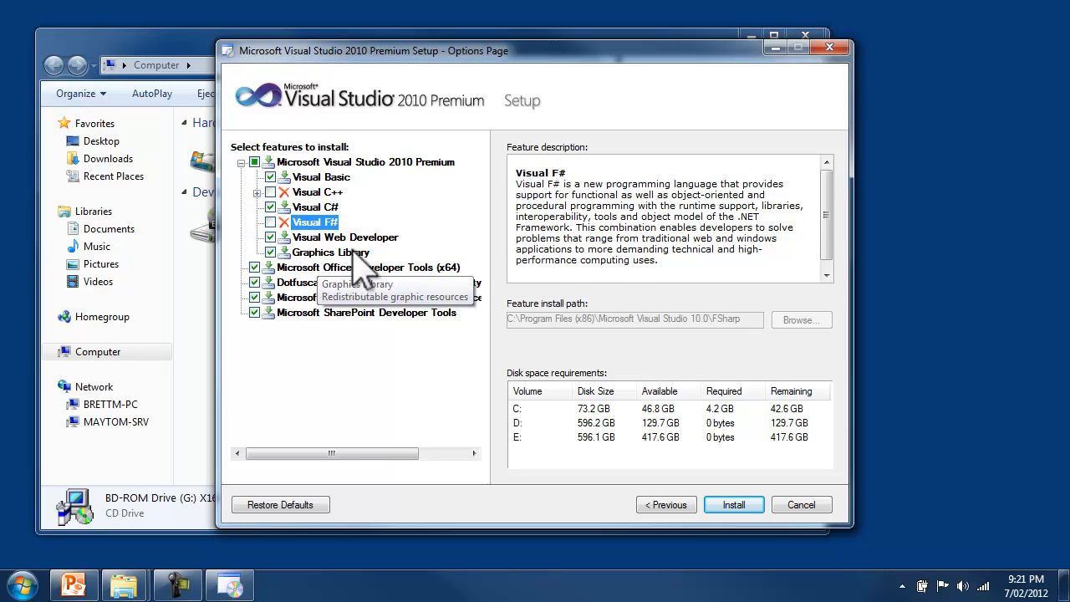
{"action": "left_click", "coordinate": [363, 253]}
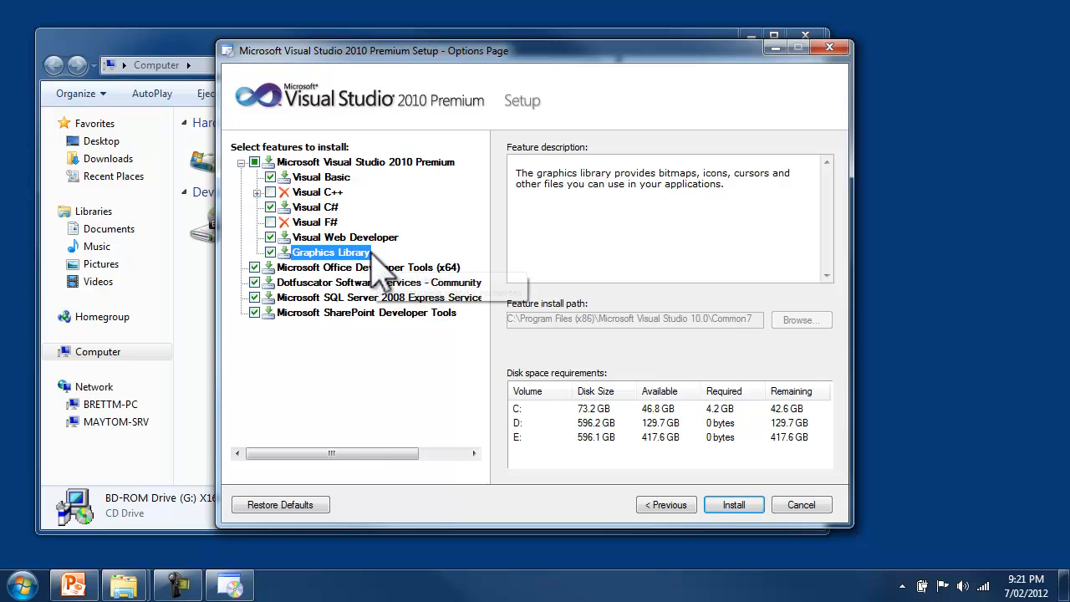
{"action": "left_click", "coordinate": [326, 269]}
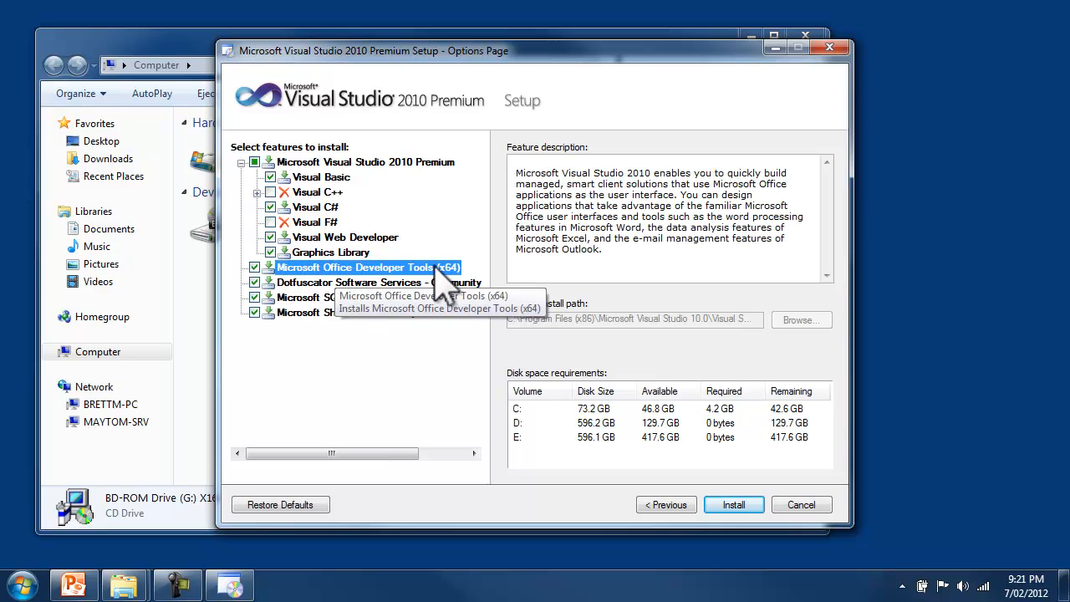
{"action": "left_click", "coordinate": [306, 284]}
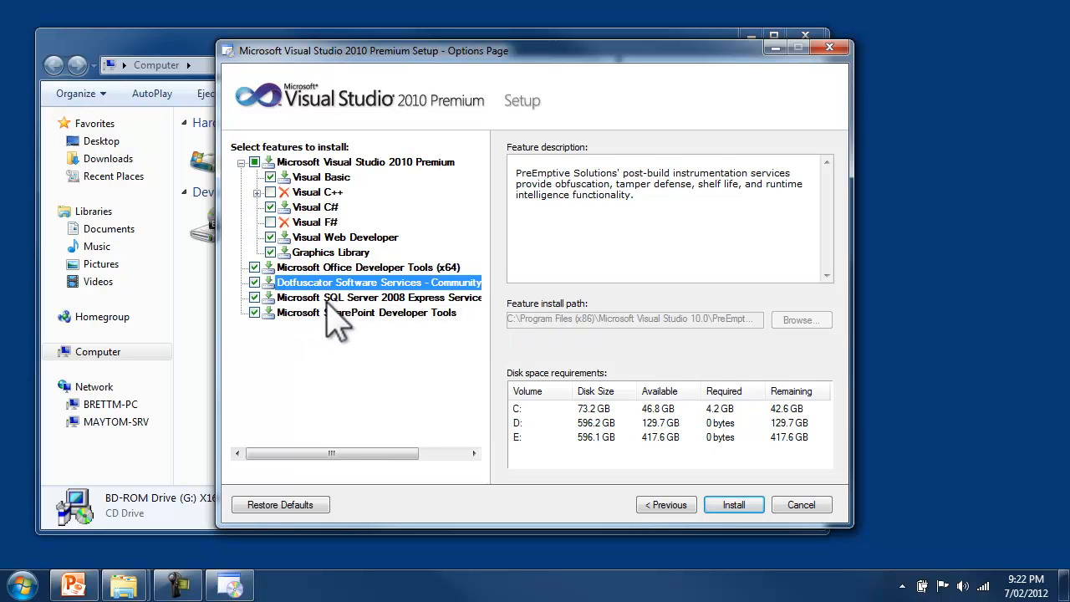
{"action": "left_click", "coordinate": [326, 299]}
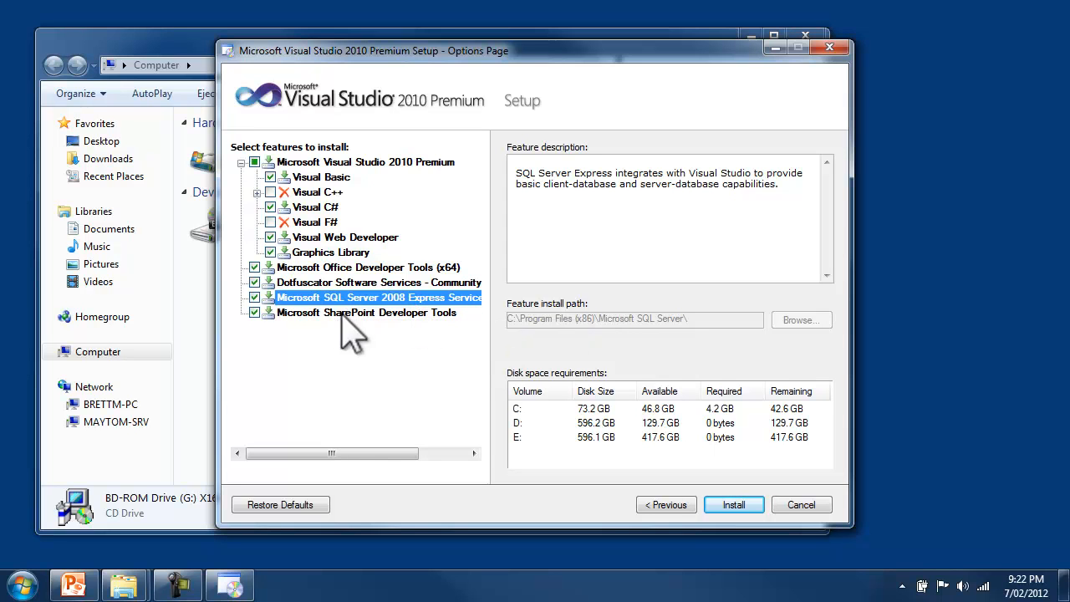
{"action": "left_click", "coordinate": [254, 312]}
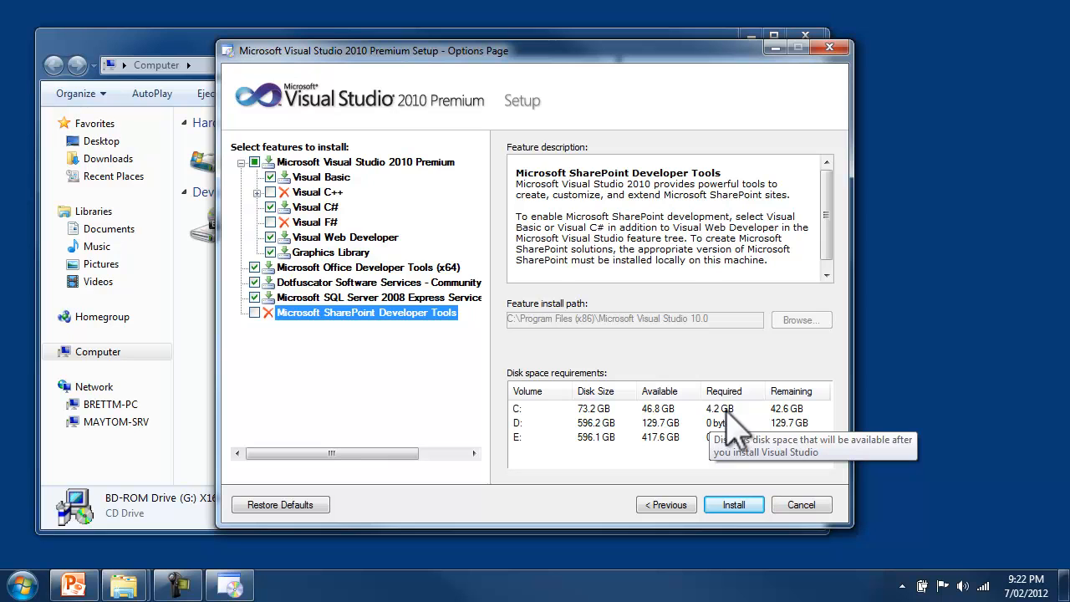
{"action": "left_click", "coordinate": [733, 507]}
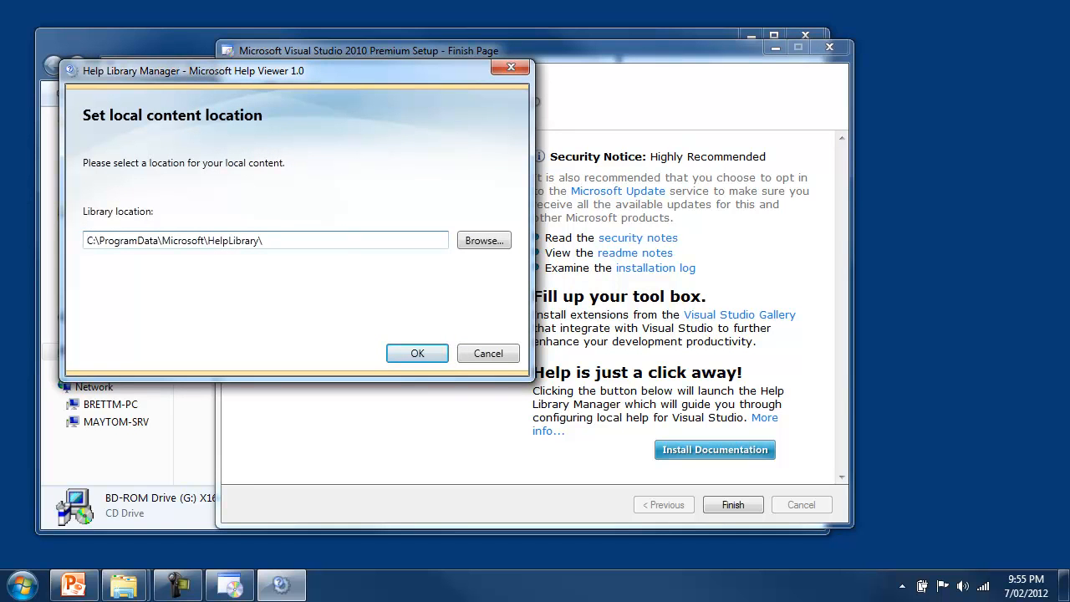
Accept C:\ProgramData\Microsoft\HelpLibrary\ as the help library location and add the .NET Framework 4 content from disk.
{"action": "left_click", "coordinate": [488, 353]}
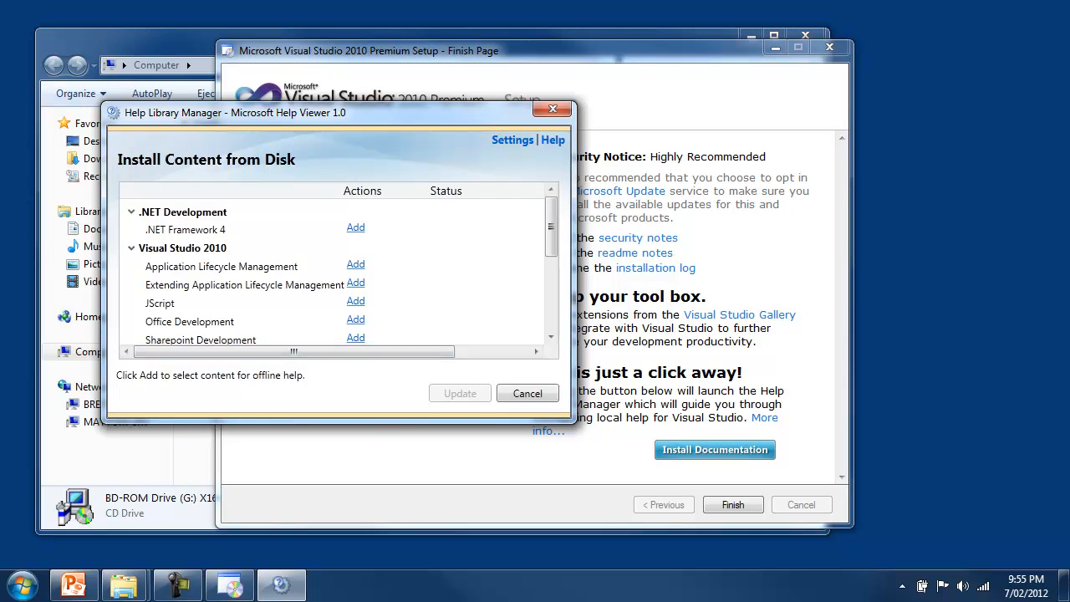
{"action": "left_click", "coordinate": [355, 227]}
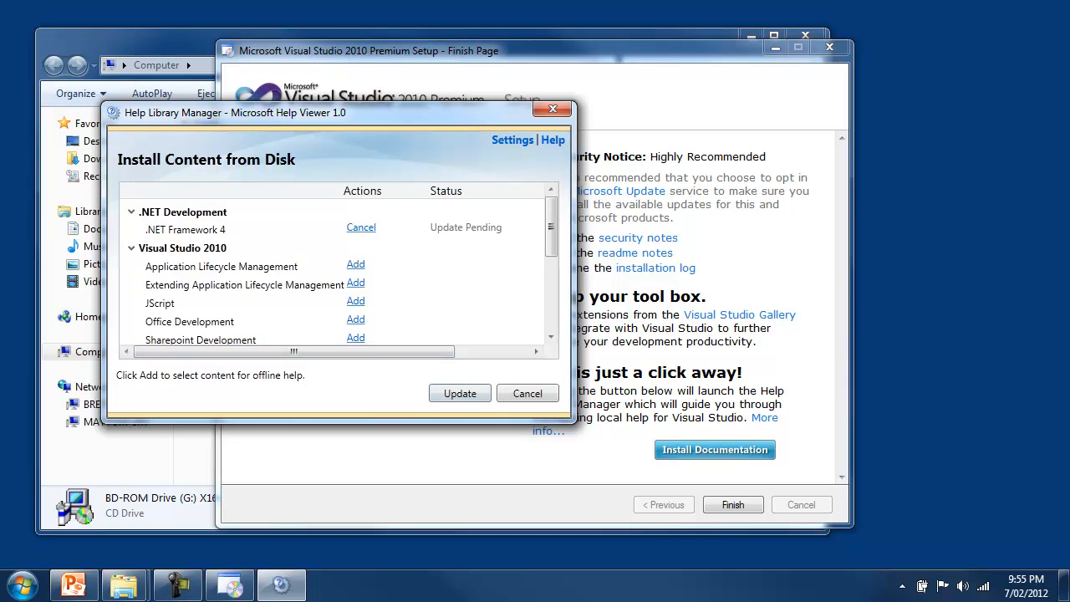
{"action": "scroll", "coordinate": [338, 264], "scroll_direction": "down", "scroll_amount": 1}
{"action": "scroll", "coordinate": [339, 264], "scroll_direction": "up", "scroll_amount": 1}
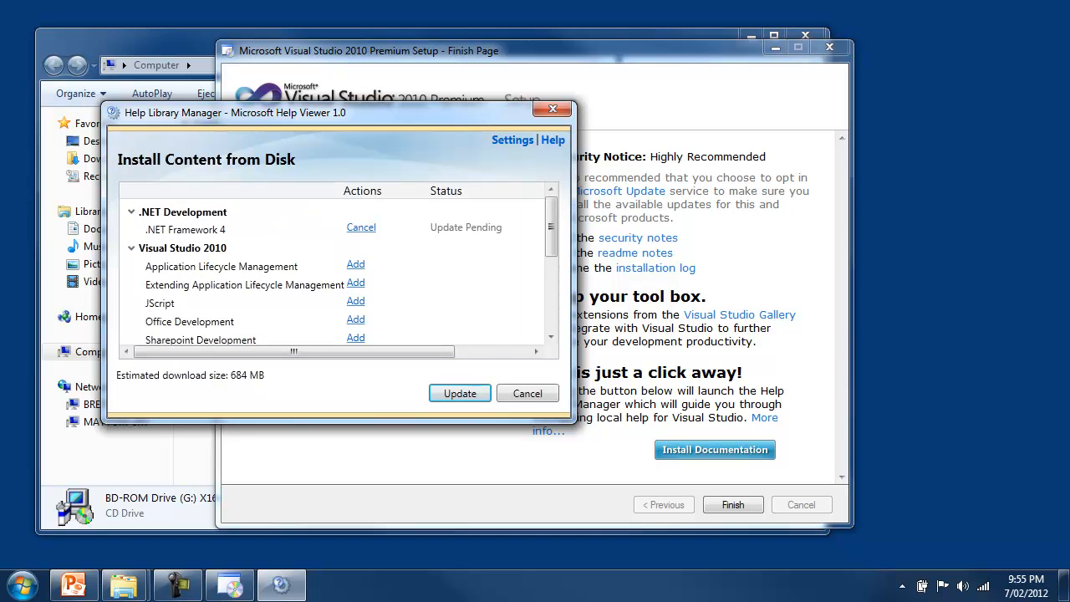
Add the JScript, Office Development, Visual Basic, Visual C# and Visual Studio Fundamentals content for offline help.
{"action": "left_click", "coordinate": [356, 301]}
{"action": "scroll", "coordinate": [355, 301], "scroll_direction": "down", "scroll_amount": 2}
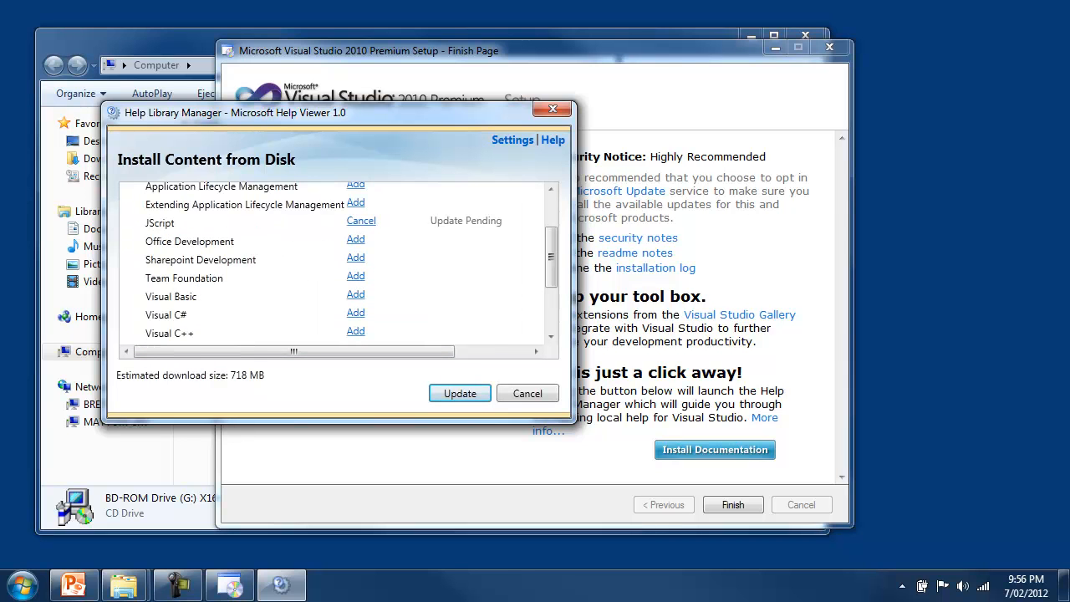
{"action": "left_click", "coordinate": [355, 239]}
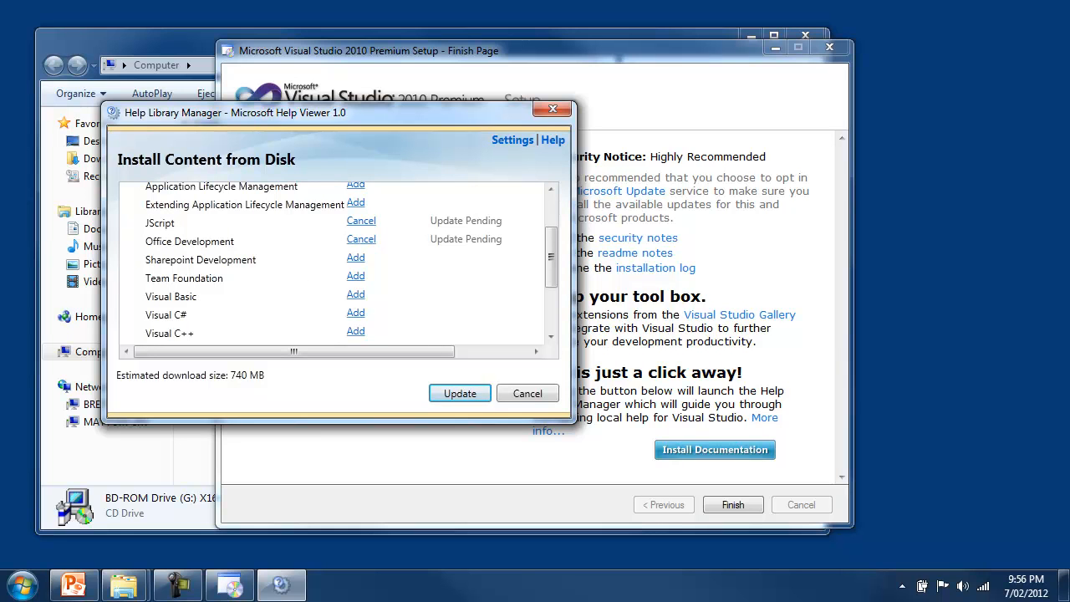
{"action": "left_click", "coordinate": [355, 294]}
{"action": "left_click", "coordinate": [355, 312]}
{"action": "scroll", "coordinate": [355, 312], "scroll_direction": "down", "scroll_amount": 2}
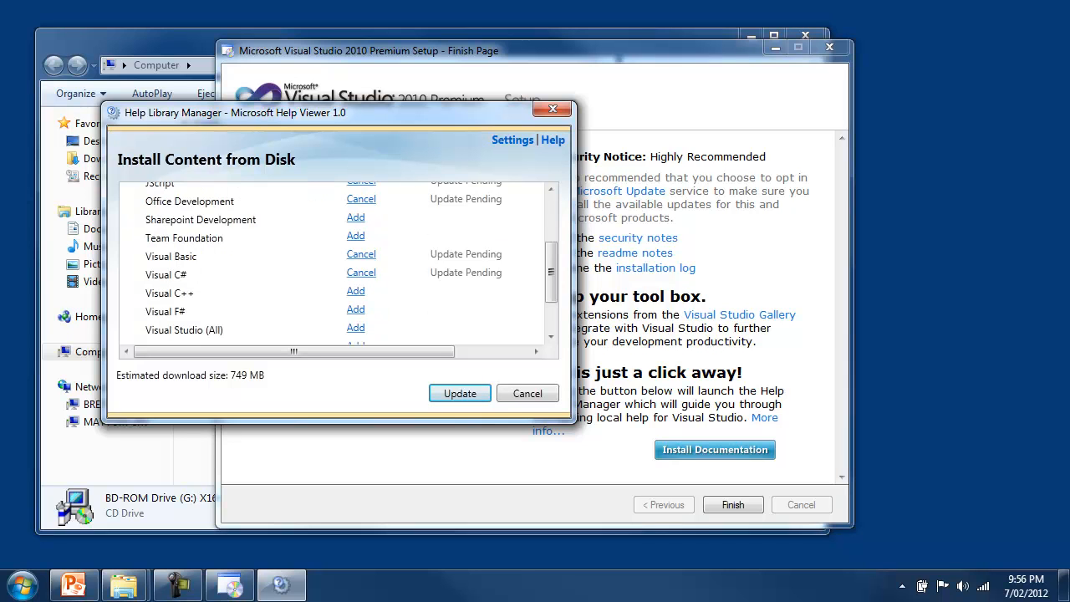
{"action": "left_click", "coordinate": [356, 306]}
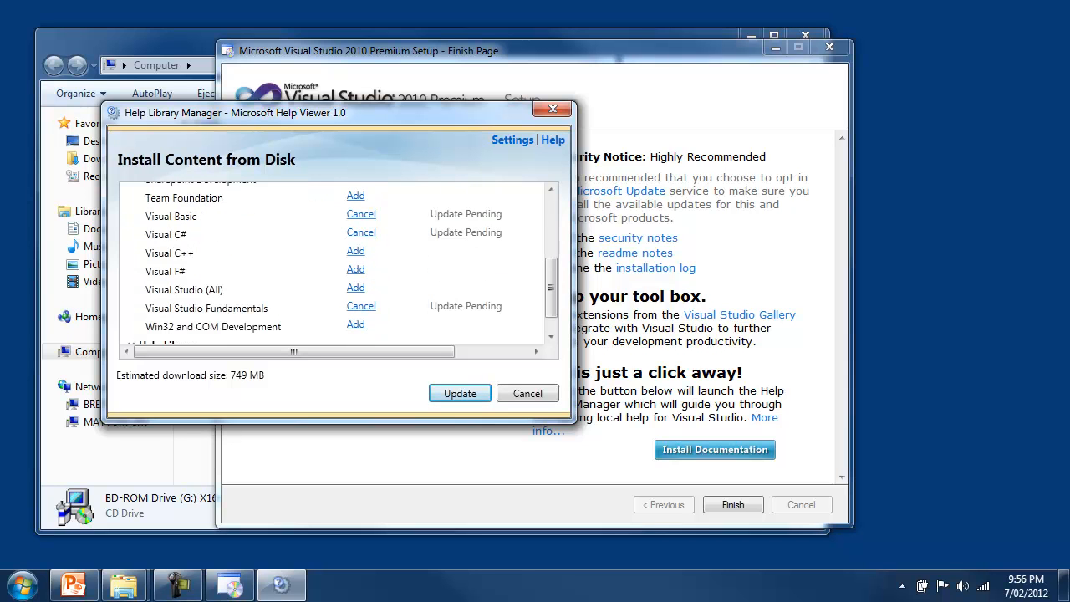
Update the local help library with the selected content and finish the update.
{"action": "scroll", "coordinate": [335, 261], "scroll_direction": "down", "scroll_amount": 1}
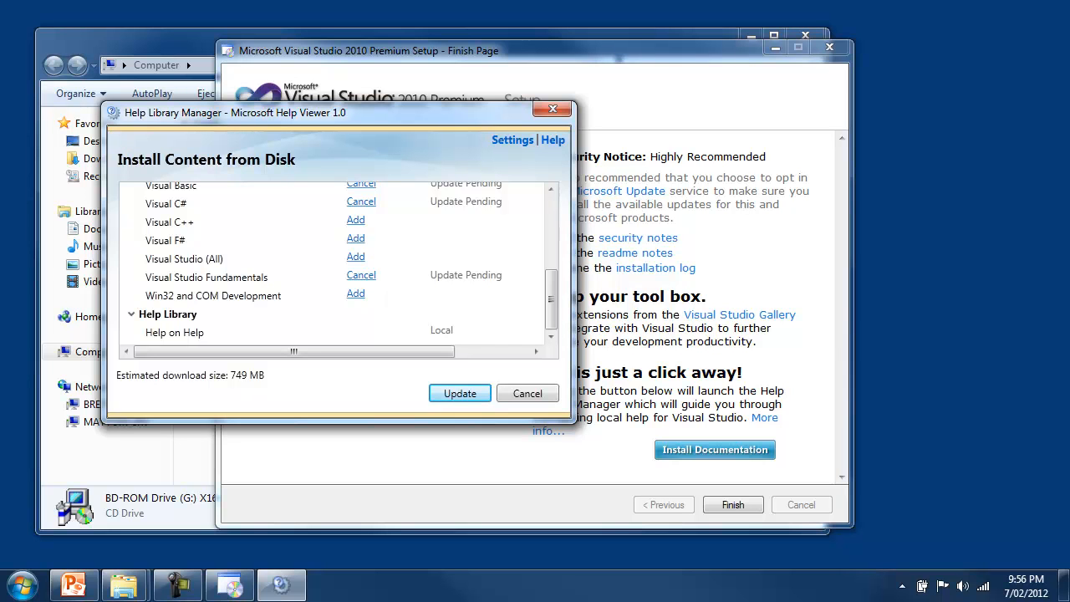
{"action": "key", "text": "Return"}
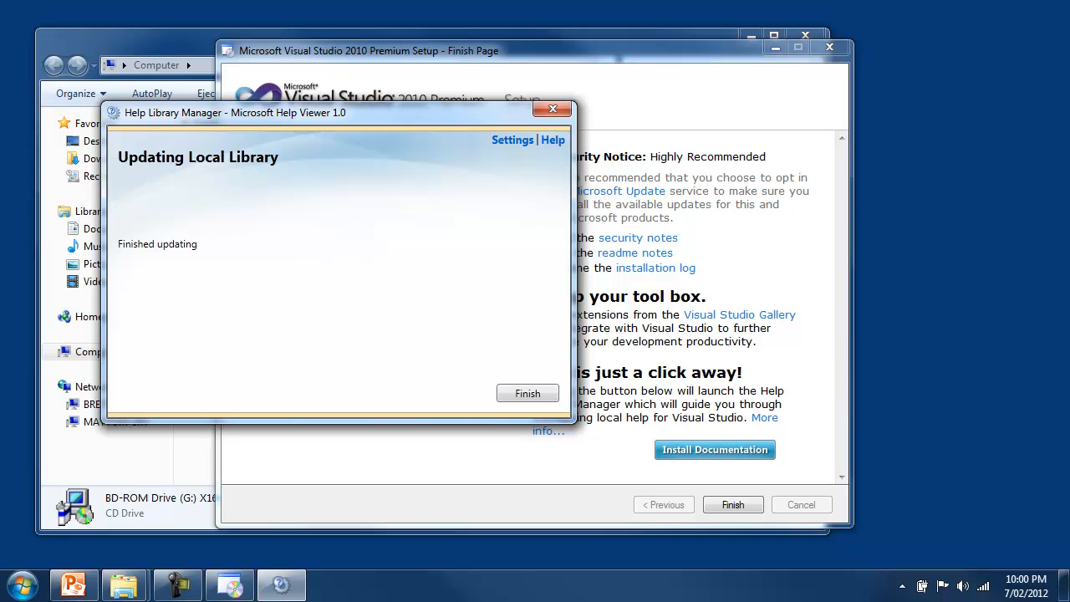
{"action": "key", "text": "Return"}
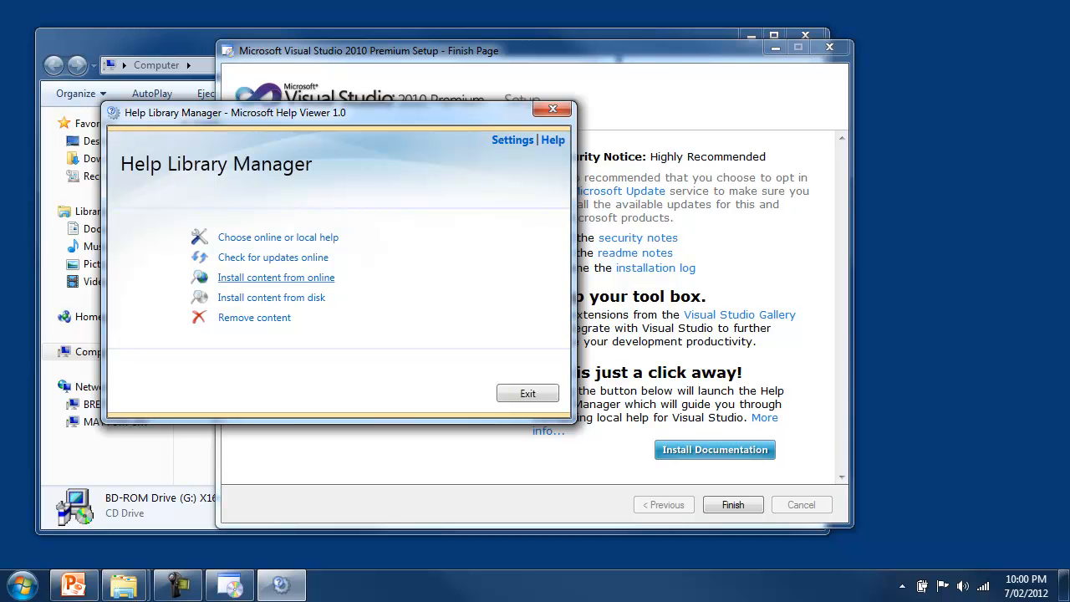
Open the list of help content that can be installed from online.
{"action": "left_click", "coordinate": [276, 277]}
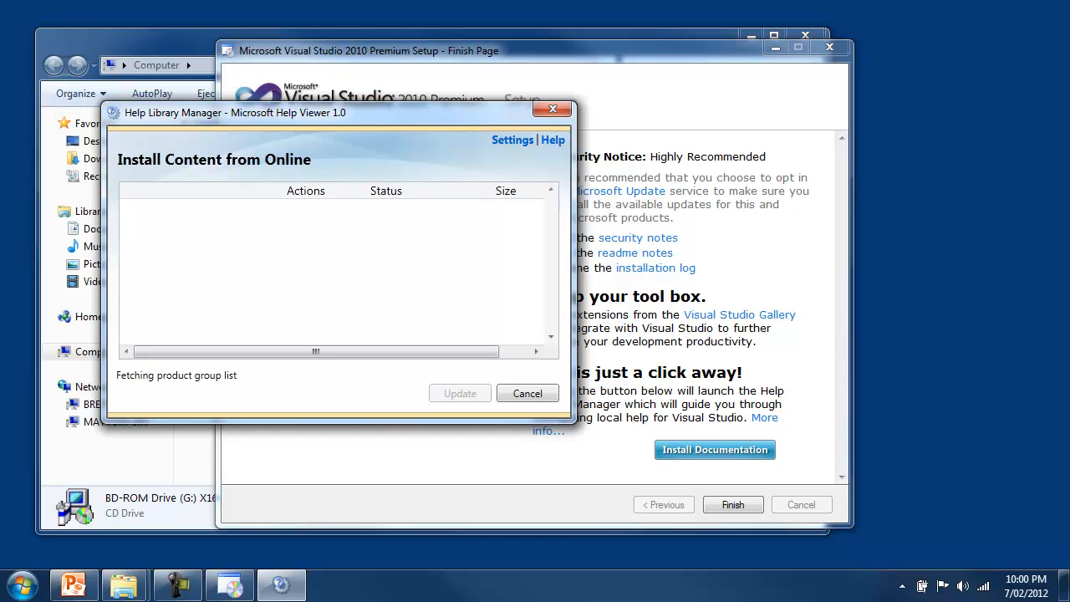